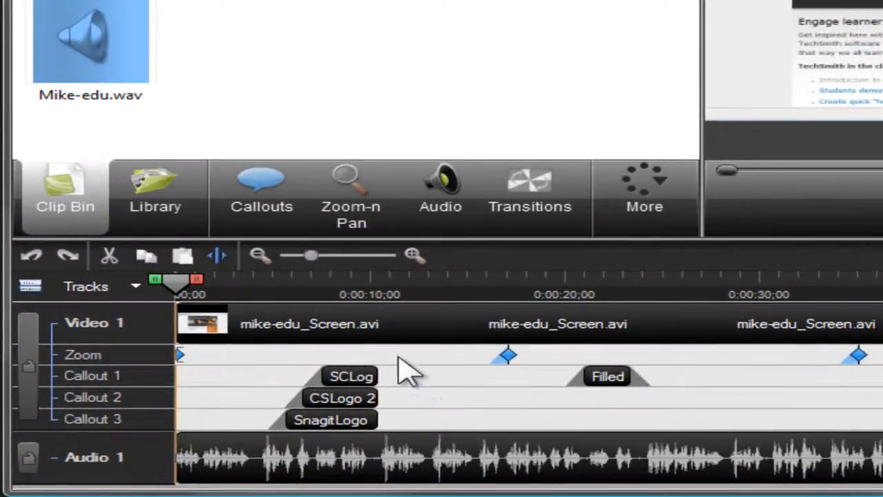
mouse_move(292, 340)
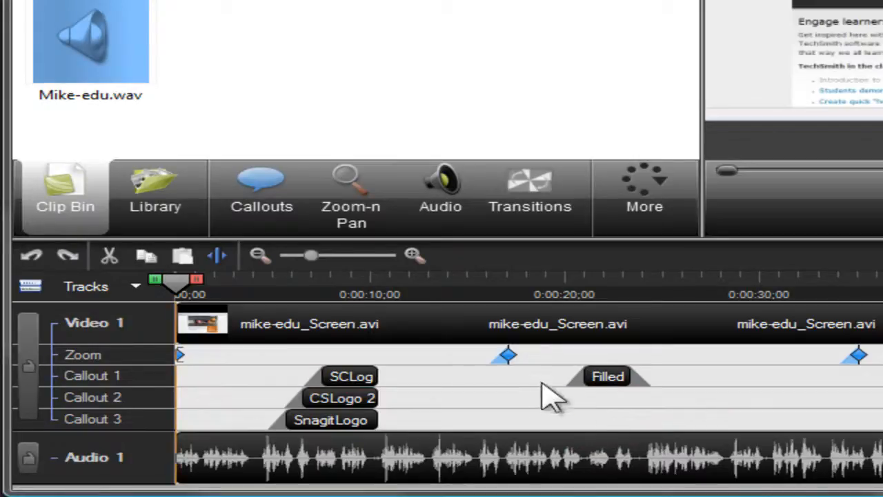
left_click(413, 256)
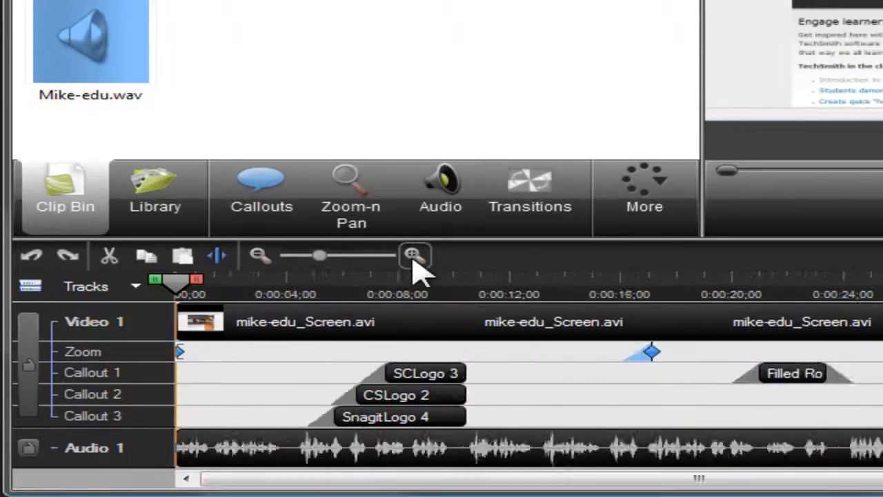
left_click(413, 256)
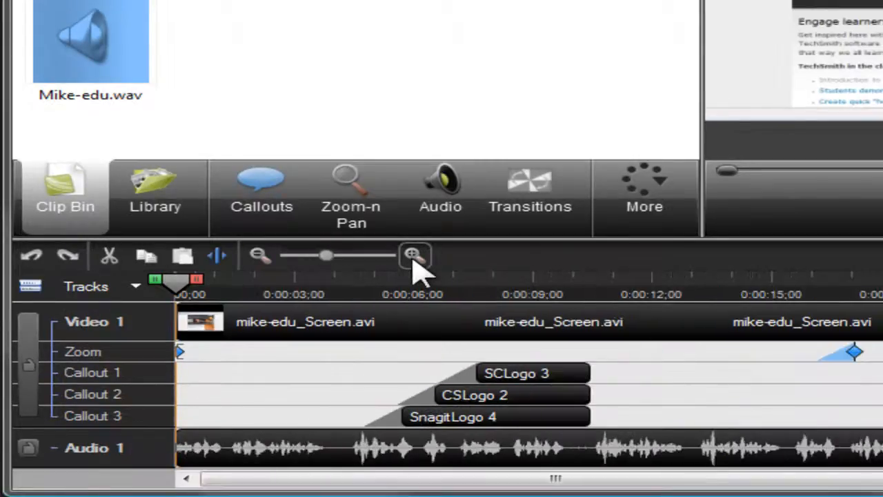
left_click(265, 263)
left_click(265, 263)
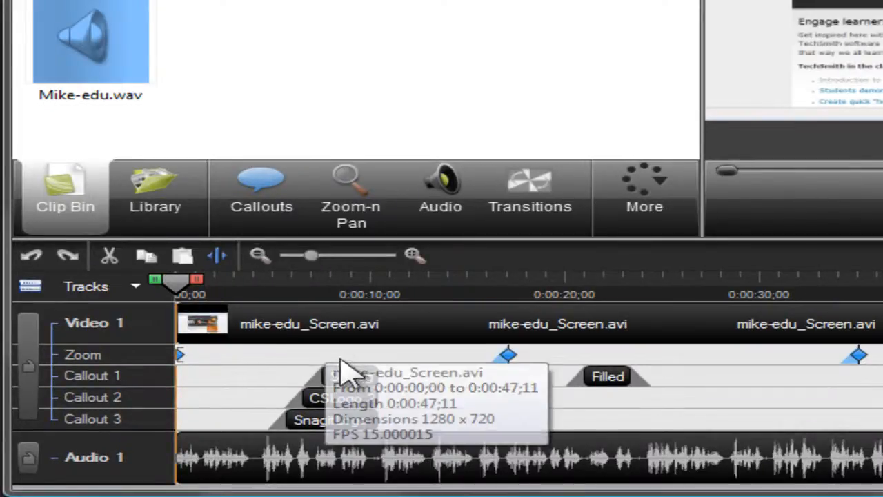
left_click(366, 380)
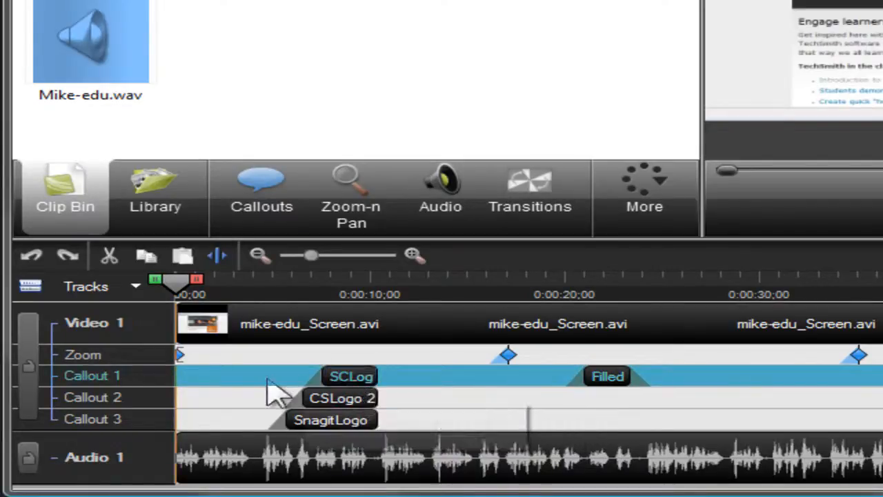
left_click(153, 390)
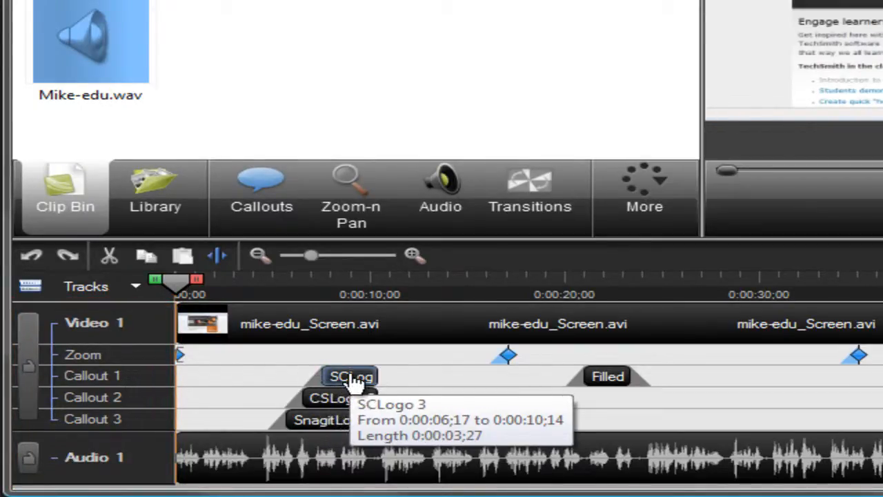
- Move the SCLogo 3 callout to start at about 0:00:11;06, extend its beginning to a length of about 0:00:06;07, and trim its end slightly
left_click_drag(352, 383, 442, 382)
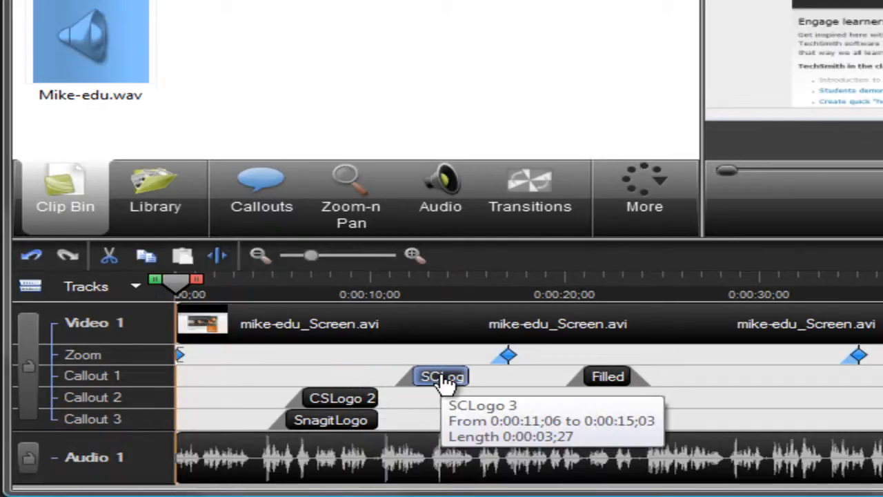
left_click_drag(411, 377, 373, 381)
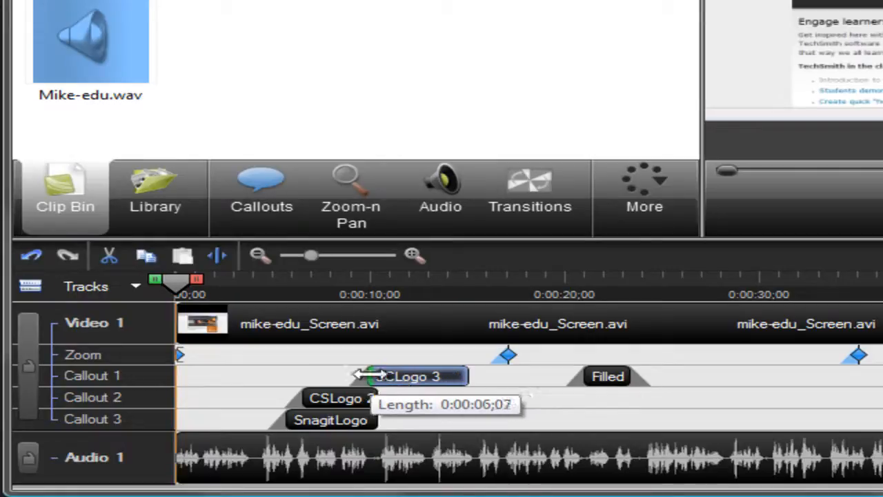
left_click_drag(467, 377, 449, 373)
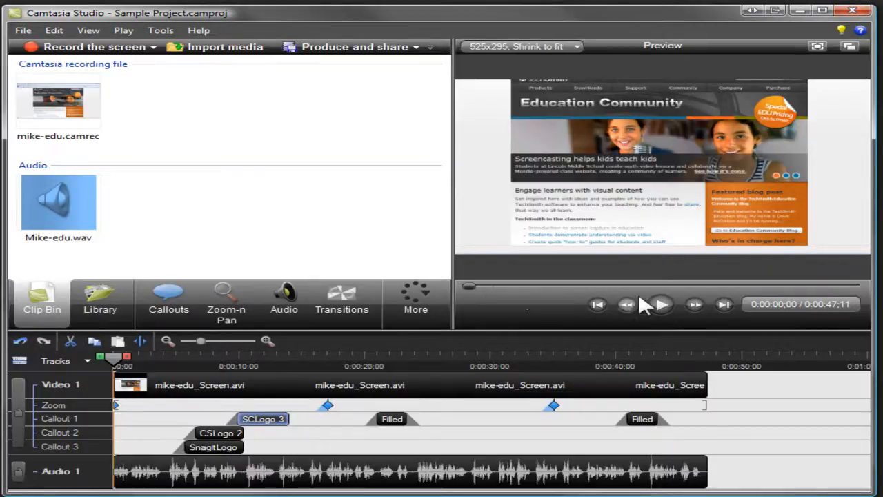
- Preview the project and try a timeline selection from about 0:00:10;27 to 0:00:20;19
left_click(662, 303)
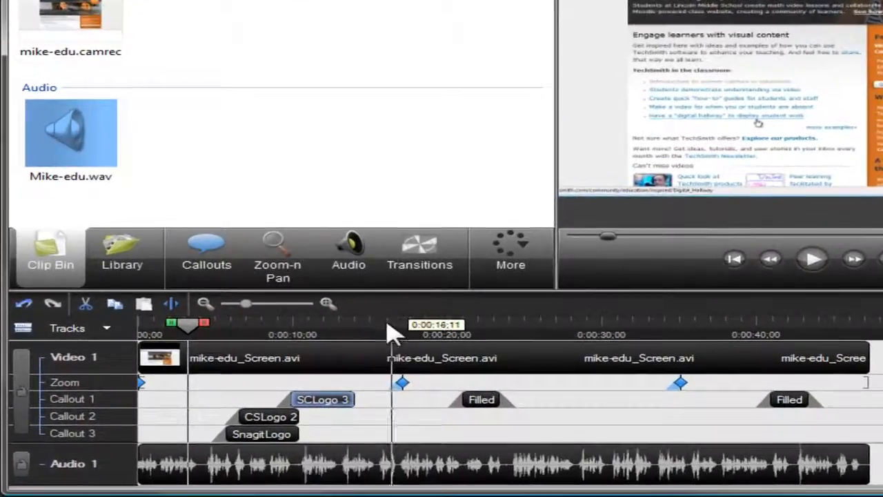
left_click(362, 334)
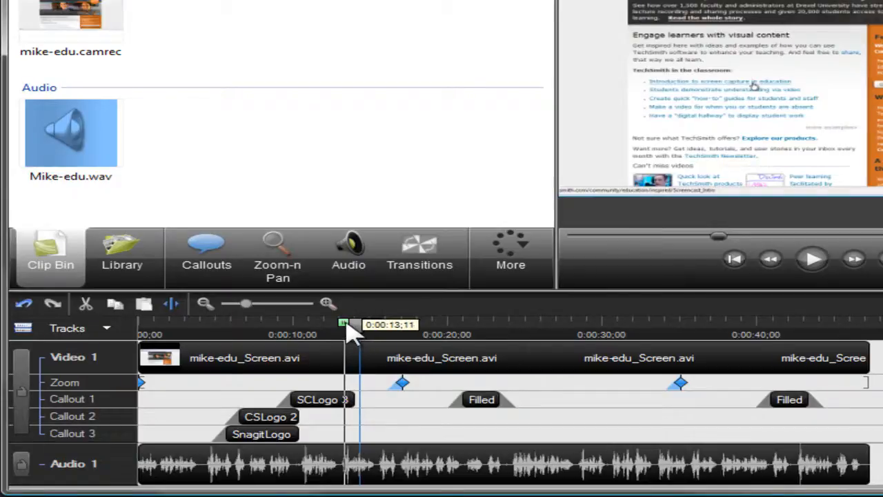
left_click_drag(348, 323, 293, 325)
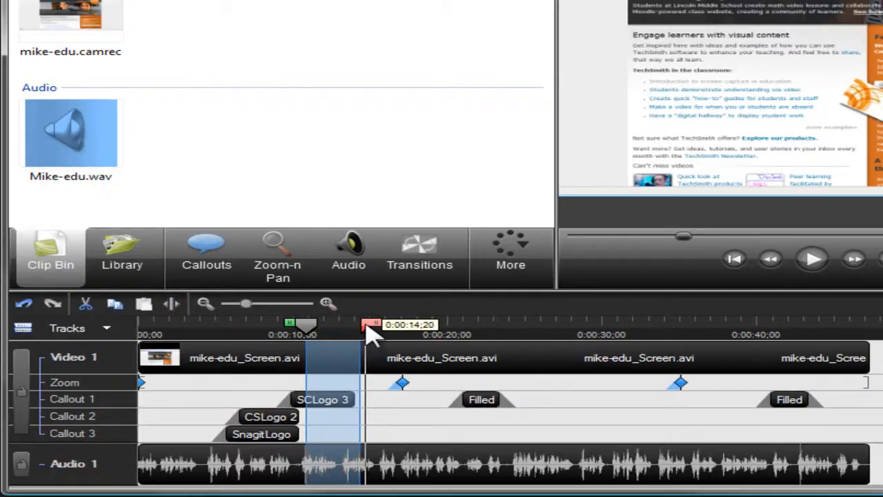
left_click_drag(366, 324, 463, 324)
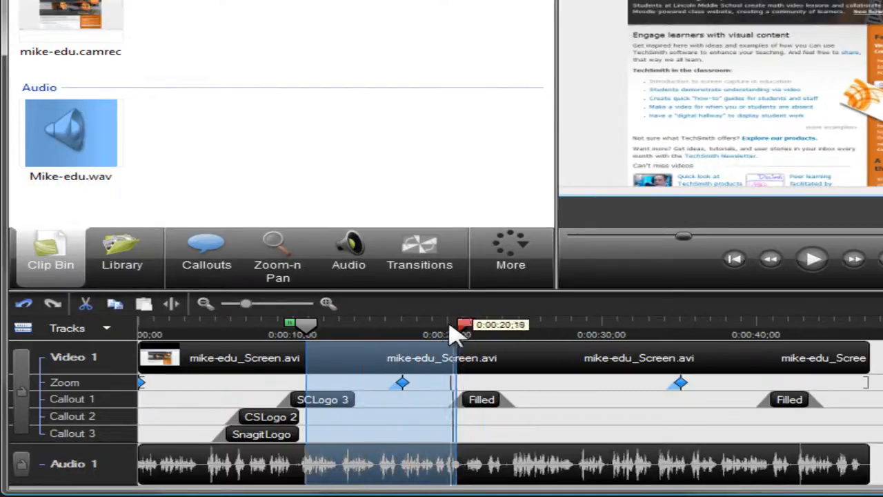
left_click(310, 328)
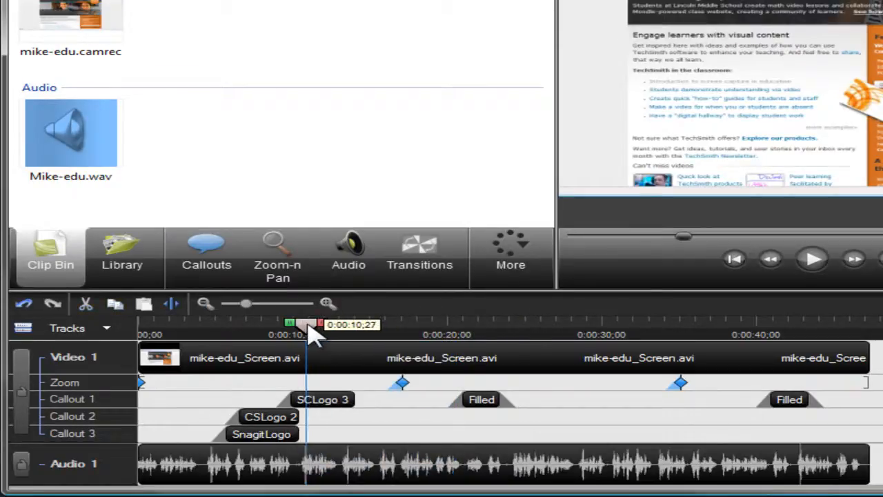
- Split the video and audio clips on the timeline at about 4 seconds
left_click(205, 330)
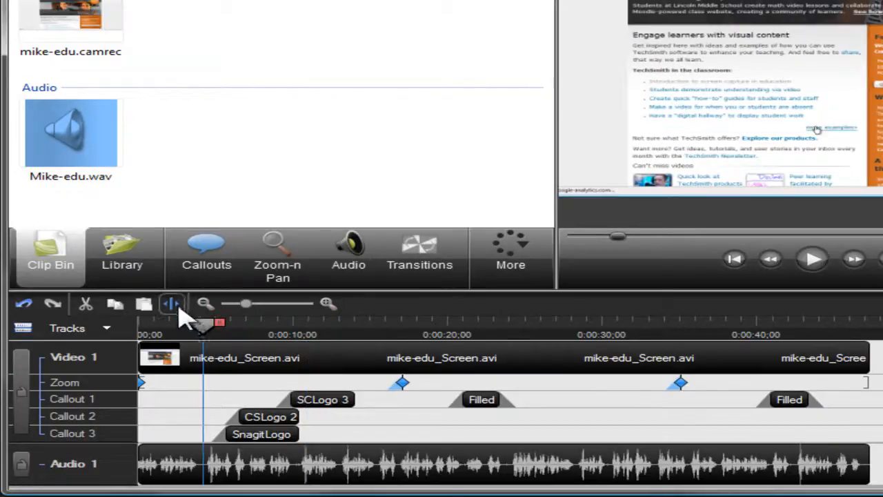
left_click(180, 310)
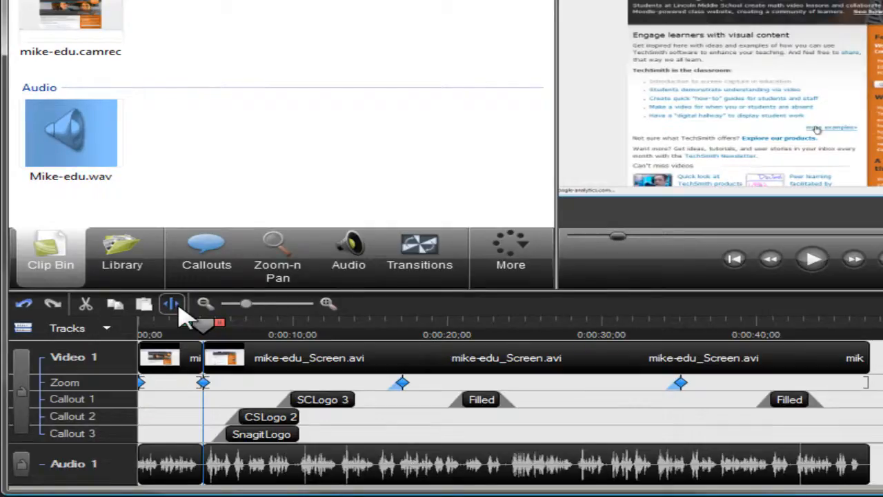
- Cut the timeline section from about 1 second up to the split, and undo the cut
left_click_drag(192, 333, 149, 332)
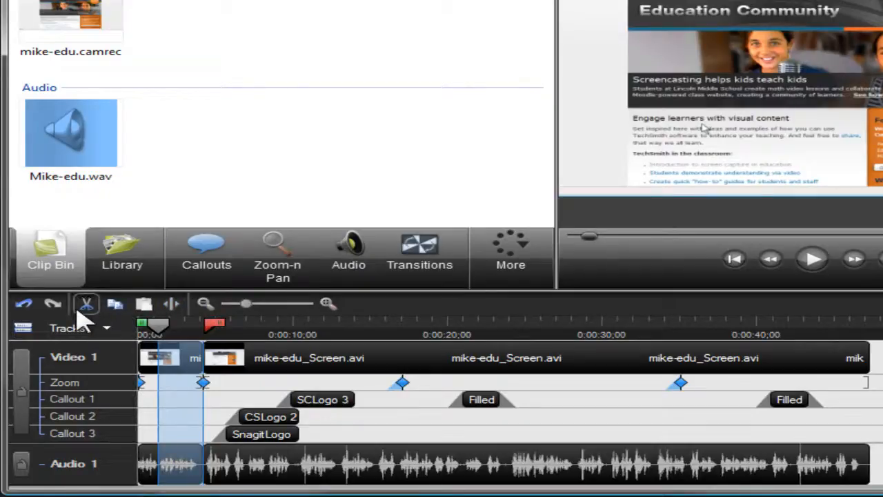
left_click(80, 310)
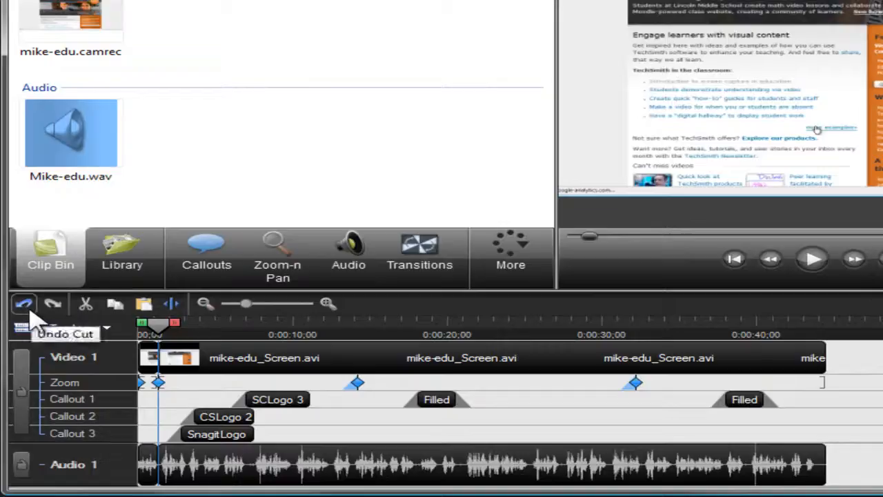
left_click(26, 307)
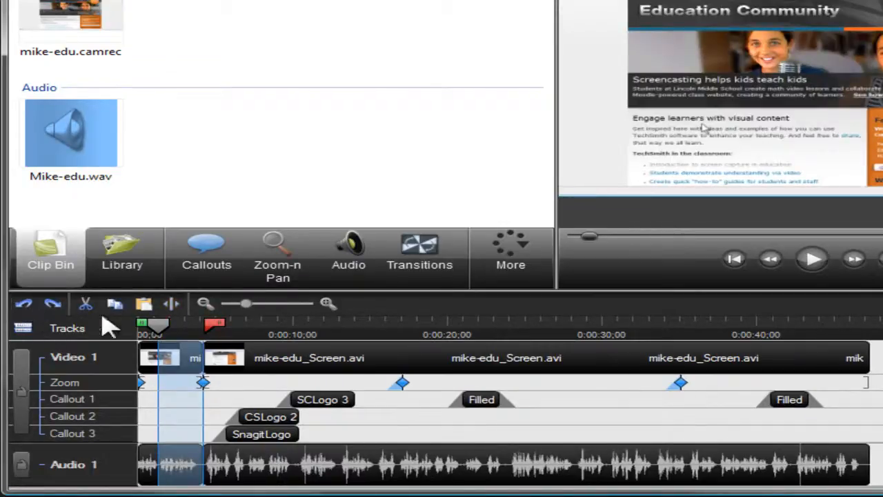
- Place the playhead at 0:00:06;15 and expand the Rounded Angles folder in the library
left_click(238, 322)
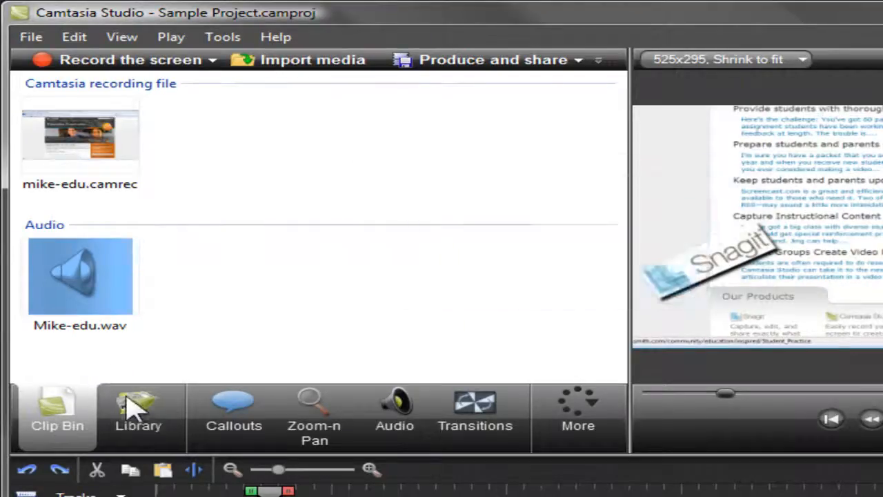
left_click(136, 407)
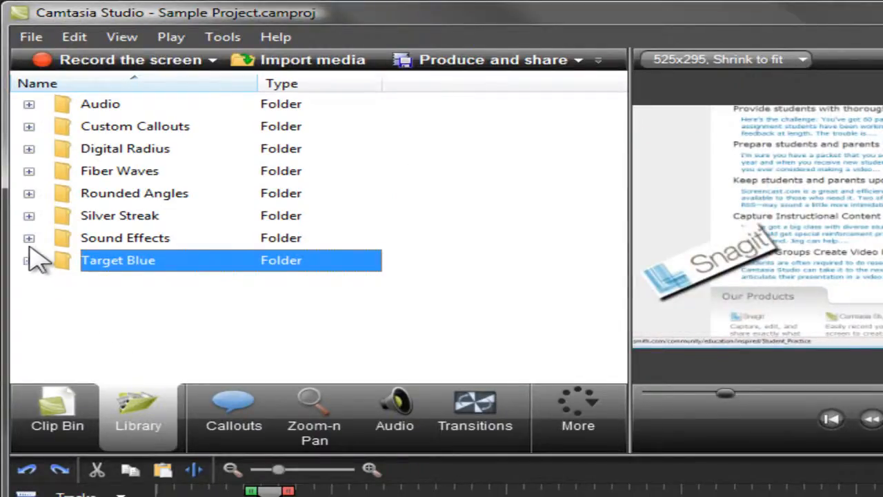
left_click(29, 193)
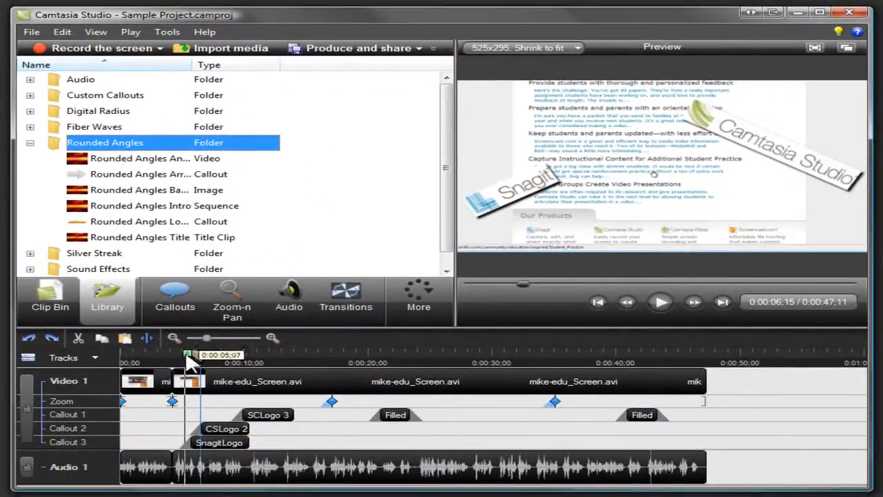
- Select the timeline section from 0:00:03;25 to 0:00:06;15 and add it to the library
left_click_drag(189, 363, 169, 356)
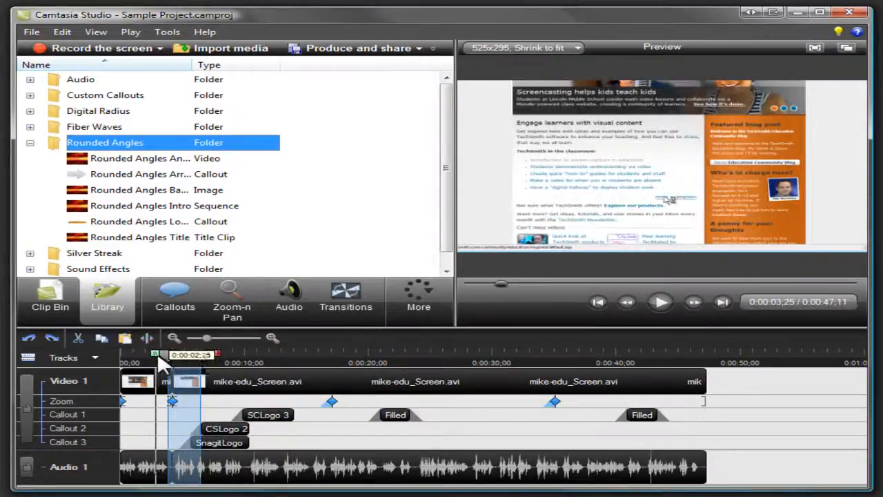
right_click(185, 382)
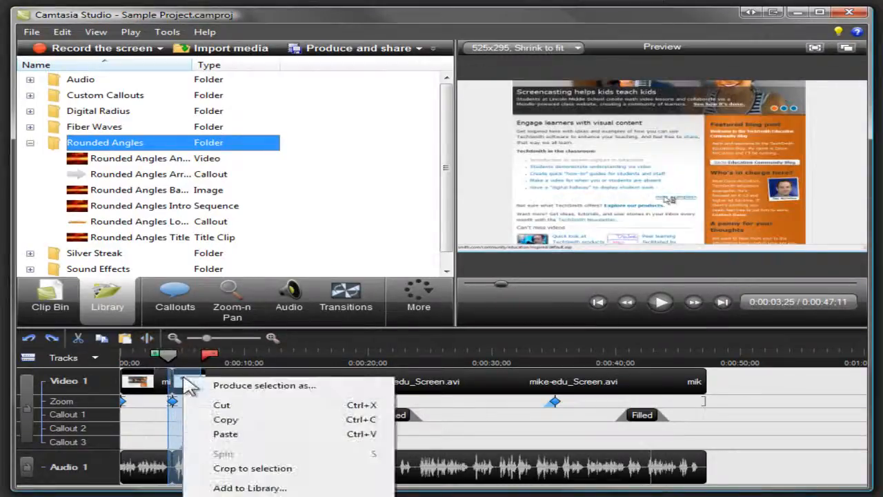
left_click(219, 487)
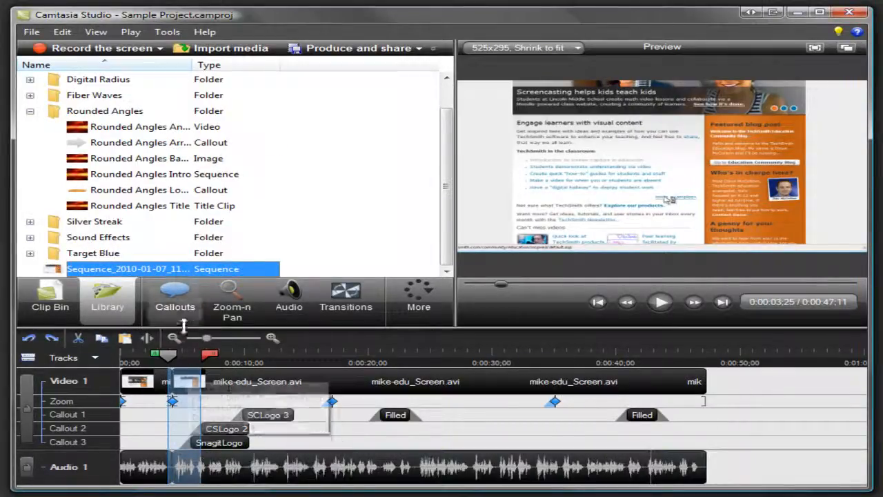
- Insert the Rounded Angles Title clip from the library at the very beginning of the Video 1 track
left_click(178, 207)
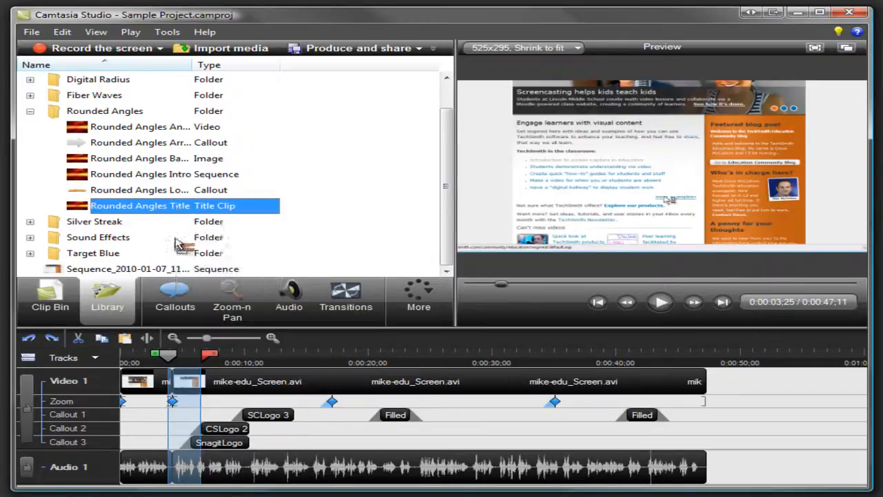
left_click(122, 359)
left_click_drag(122, 380, 125, 381)
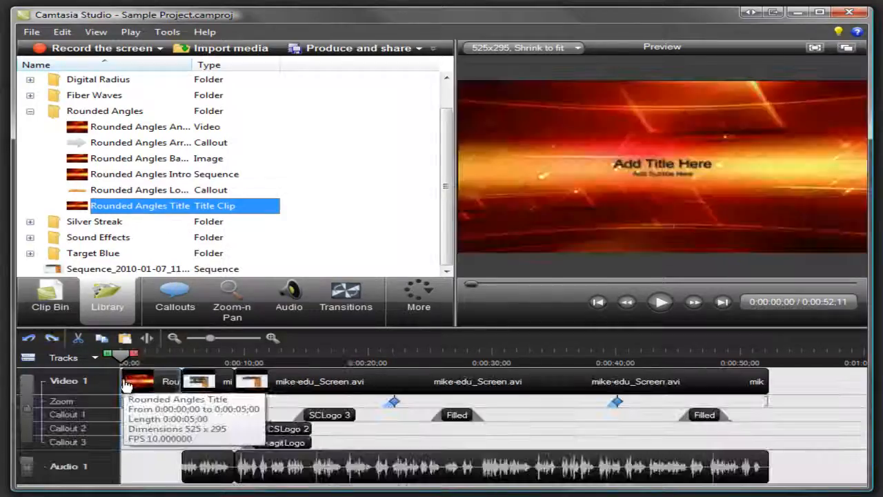
- Add a right-pointing arrow callout at 0:00:05;24, shrink it, and place it over the web page's photo banner beside the first girl
left_click(193, 367)
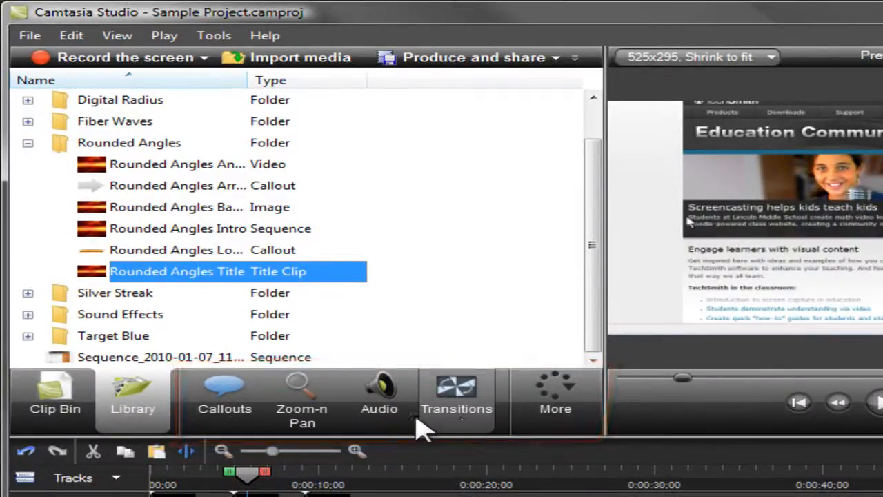
left_click(233, 411)
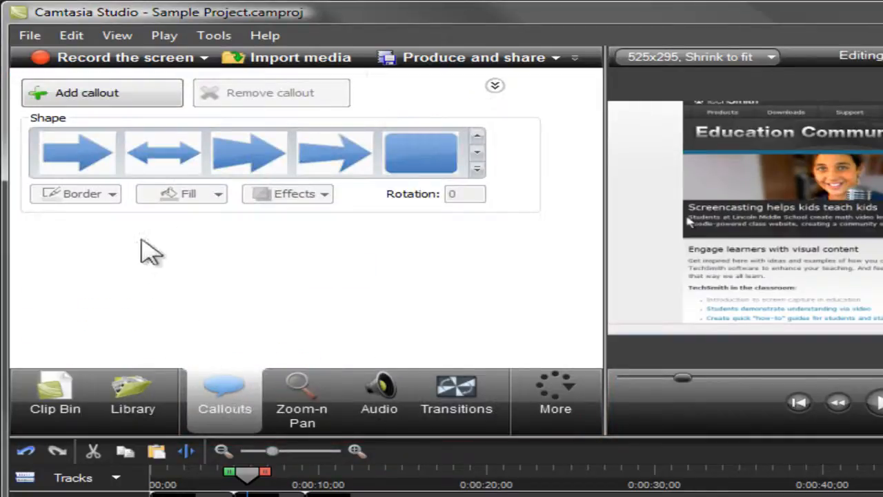
left_click(103, 169)
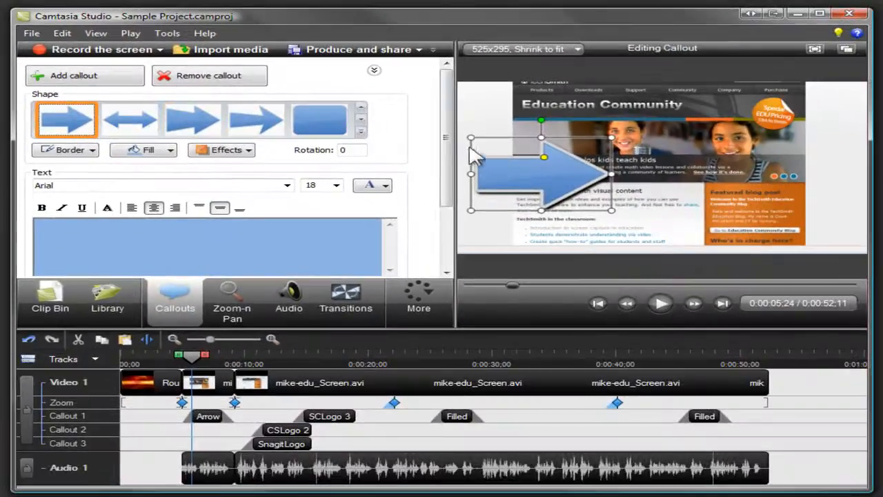
left_click_drag(471, 138, 532, 139)
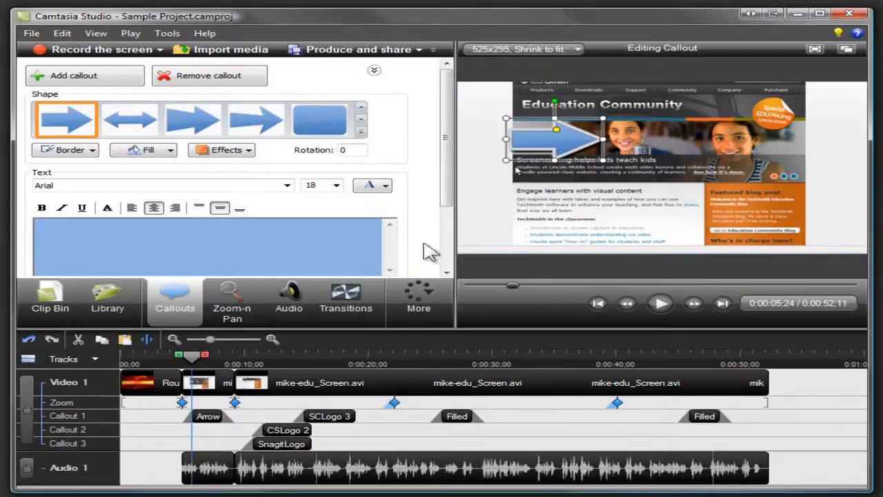
- Add a Fade through black transition between the title clip and the first mike-edu_Screen.avi clip, and return to the timeline
left_click(352, 289)
left_click_drag(351, 173, 209, 384)
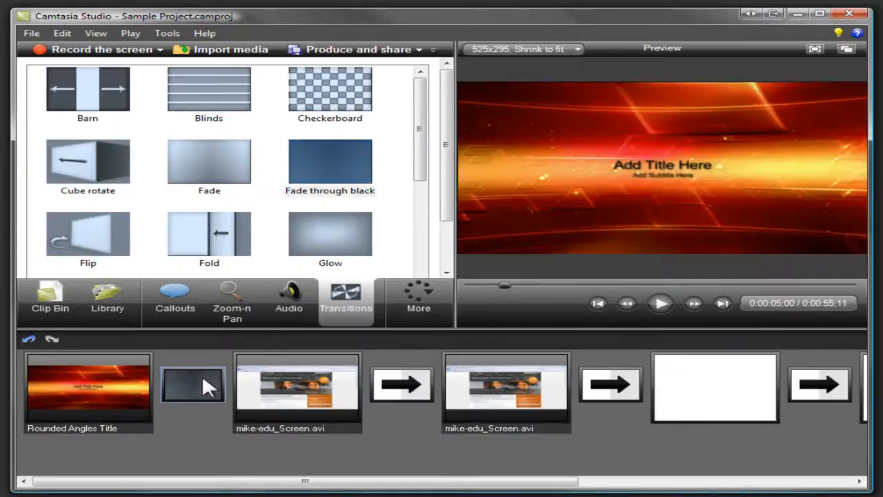
left_click(56, 307)
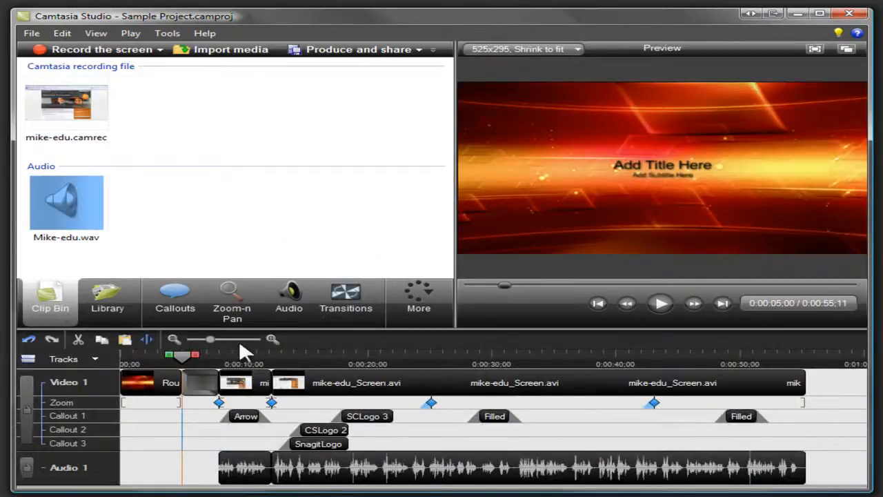
- Add a zoom keyframe at 0:00:13;03 with a smaller zoom frame centred on the Get Inspired article text
left_click(282, 359)
left_click(241, 316)
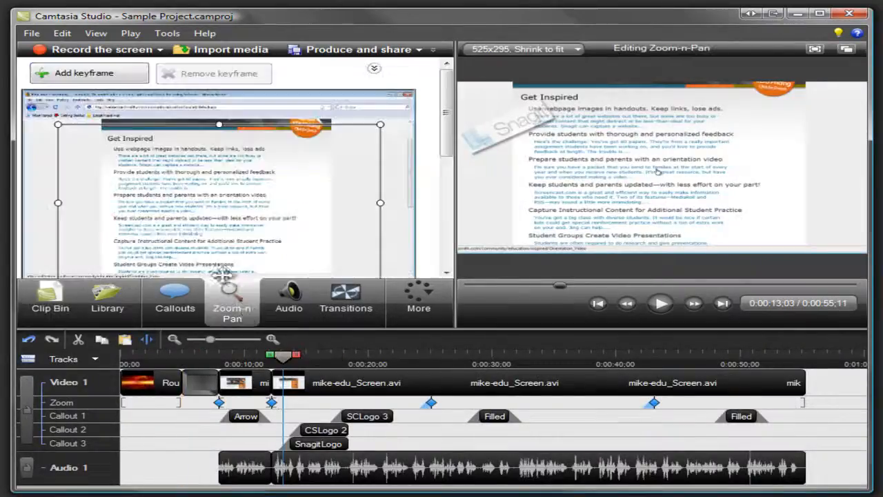
left_click_drag(60, 126, 171, 181)
left_click_drag(230, 236, 185, 208)
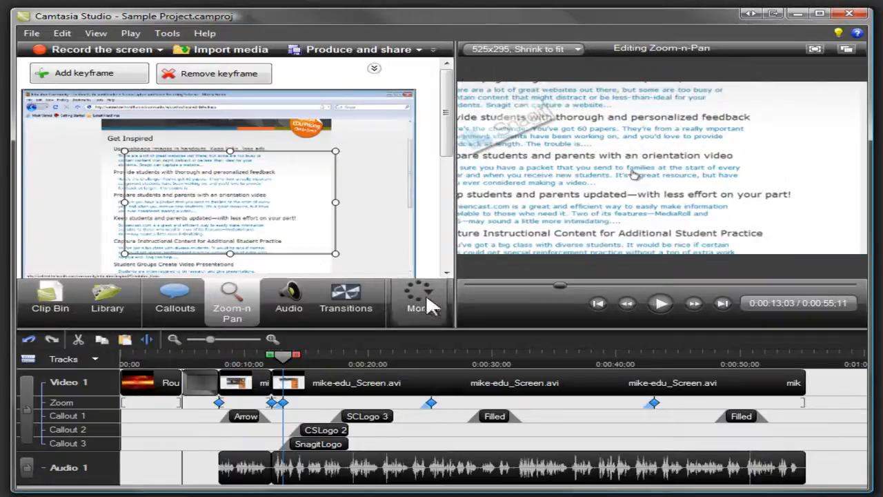
- Apply a yellow highlight effect to the mouse cursor using Cursor Effects
left_click(426, 296)
left_click(427, 374)
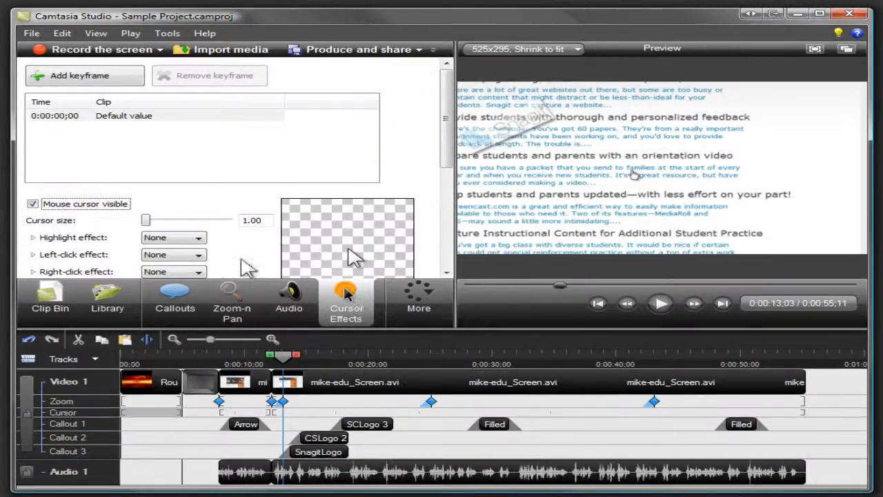
left_click(198, 237)
left_click(200, 261)
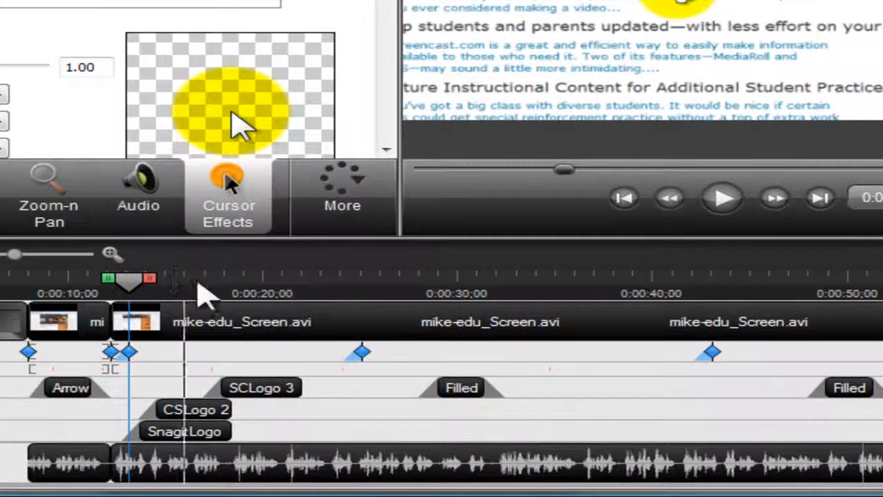
- Enlarge the Filled text callout at 0:00:28;29 by extending its lower-right corner, and return to the Clip Bin
left_click(453, 388)
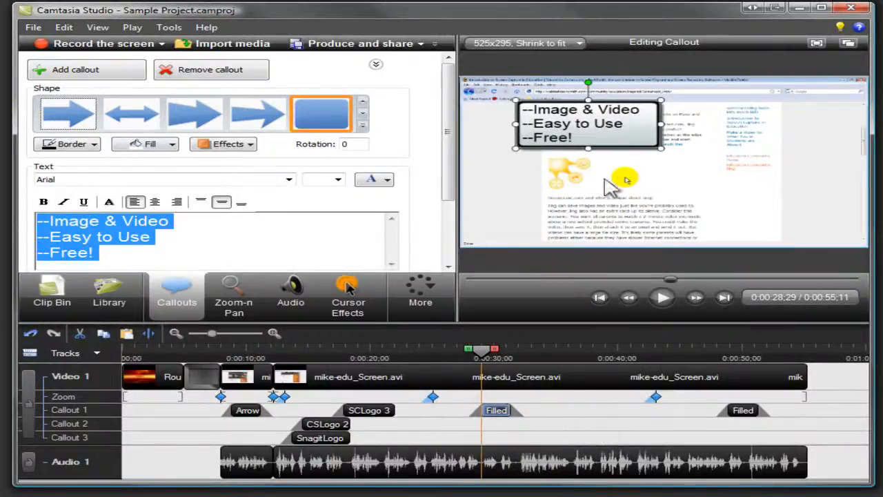
left_click_drag(666, 151, 698, 173)
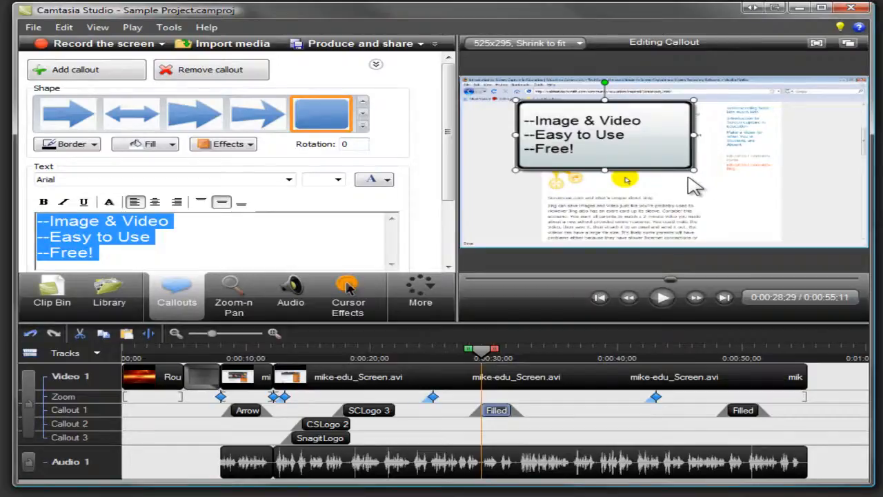
left_click(72, 290)
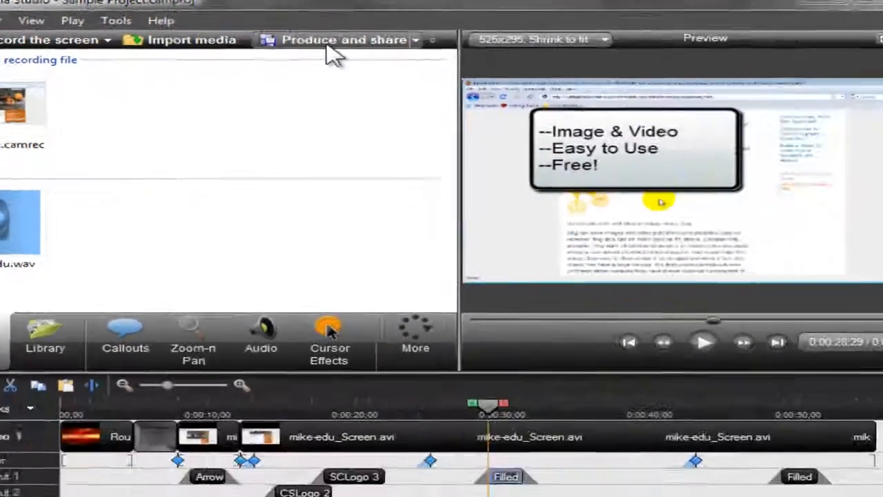
- Produce the video through the Production Wizard with the Blog preset
left_click(330, 48)
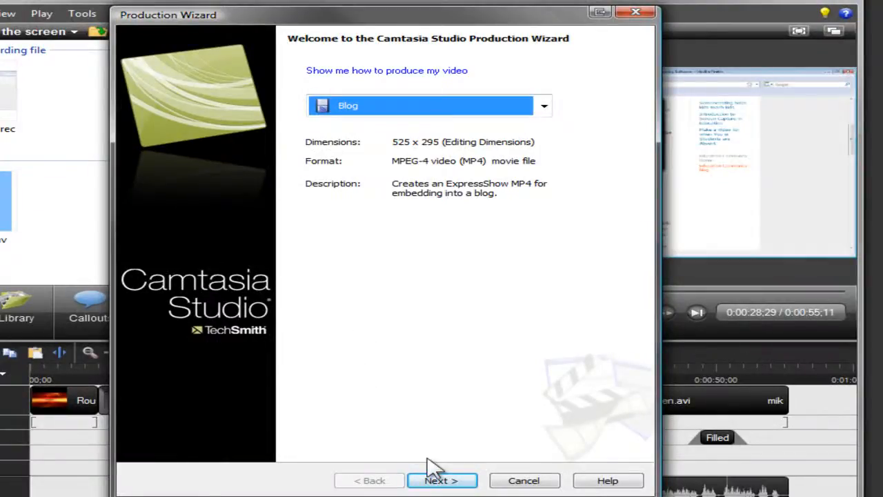
left_click(443, 480)
left_click(444, 480)
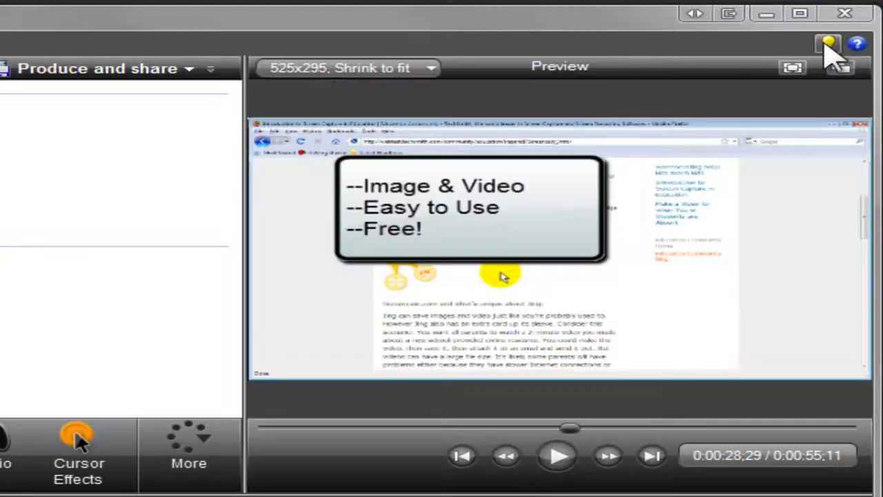
- Open the online TechSmith Learning Center in the browser
left_click(838, 33)
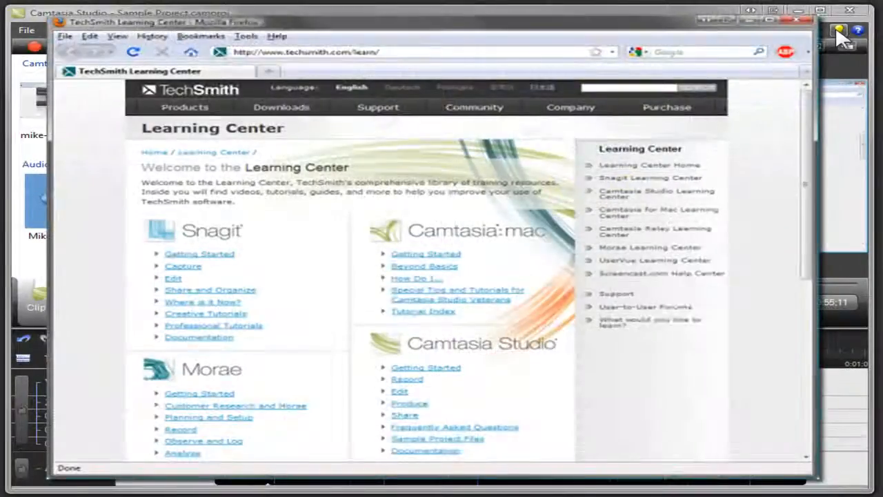